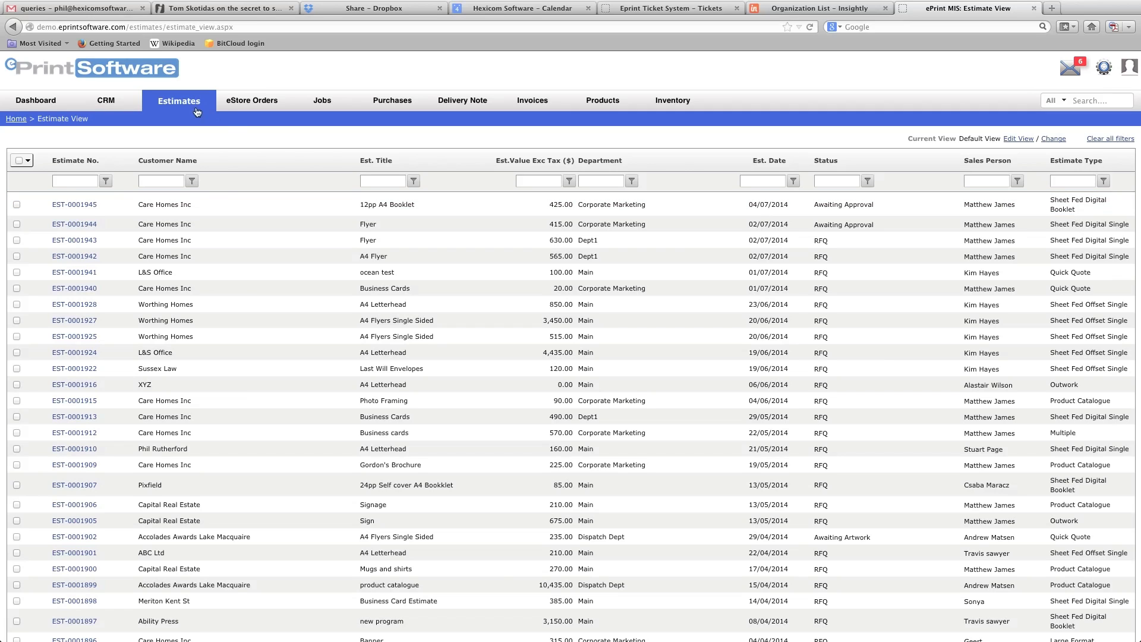
Step: Start a new estimate for the company Care Homes Inc
{"action": "mouse_move", "coordinate": [181, 104]}
{"action": "left_click", "coordinate": [163, 120]}
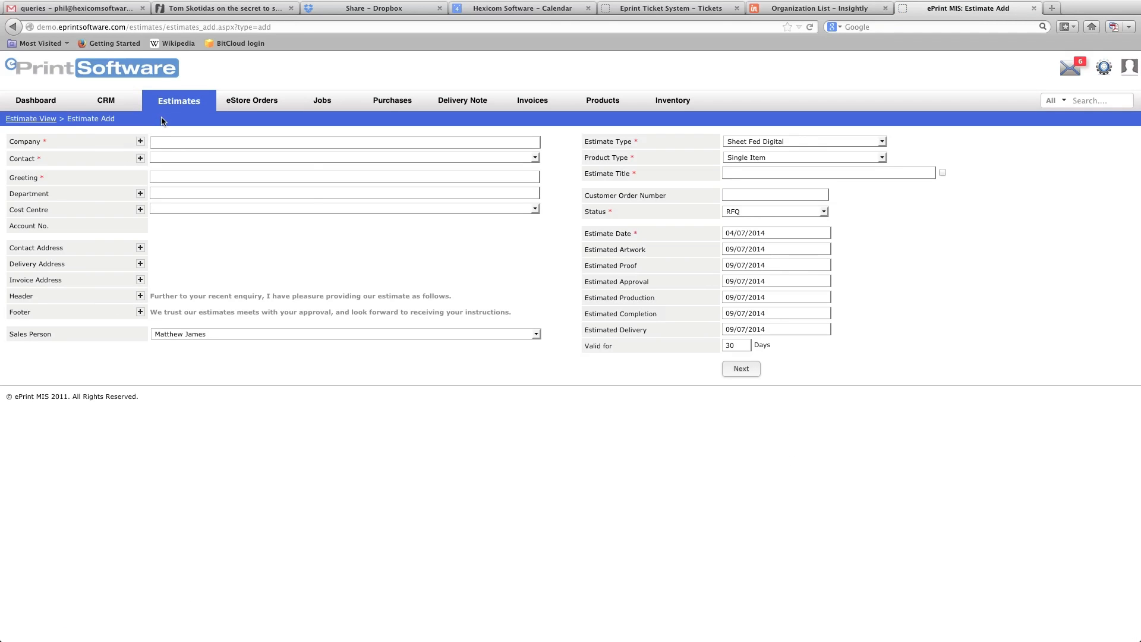
{"action": "type", "text": "car"}
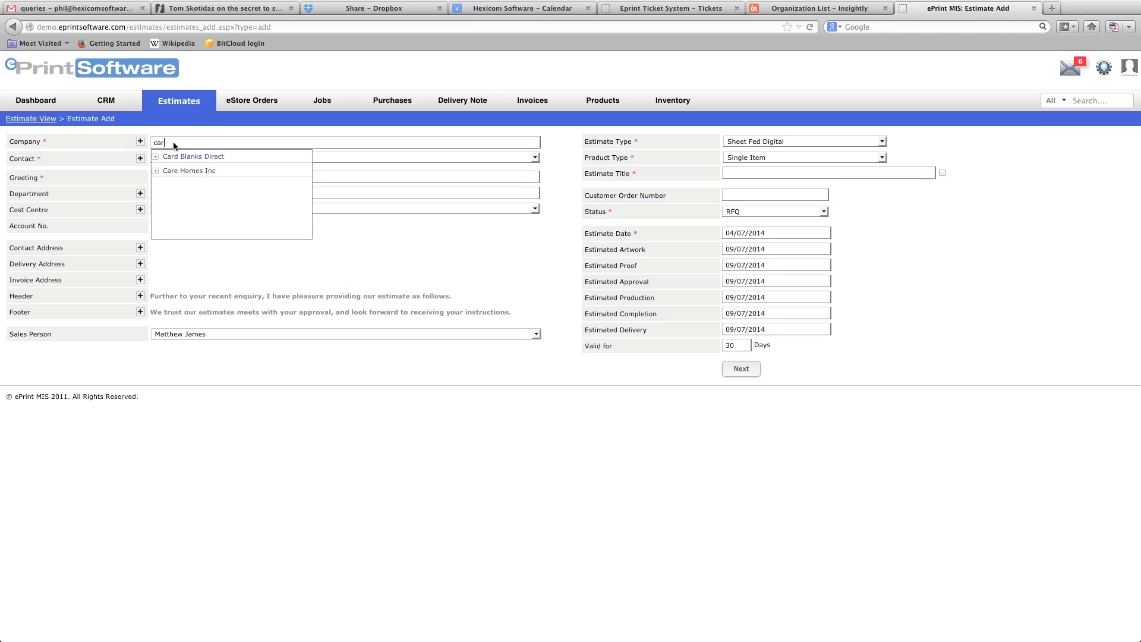
{"action": "left_click", "coordinate": [182, 173]}
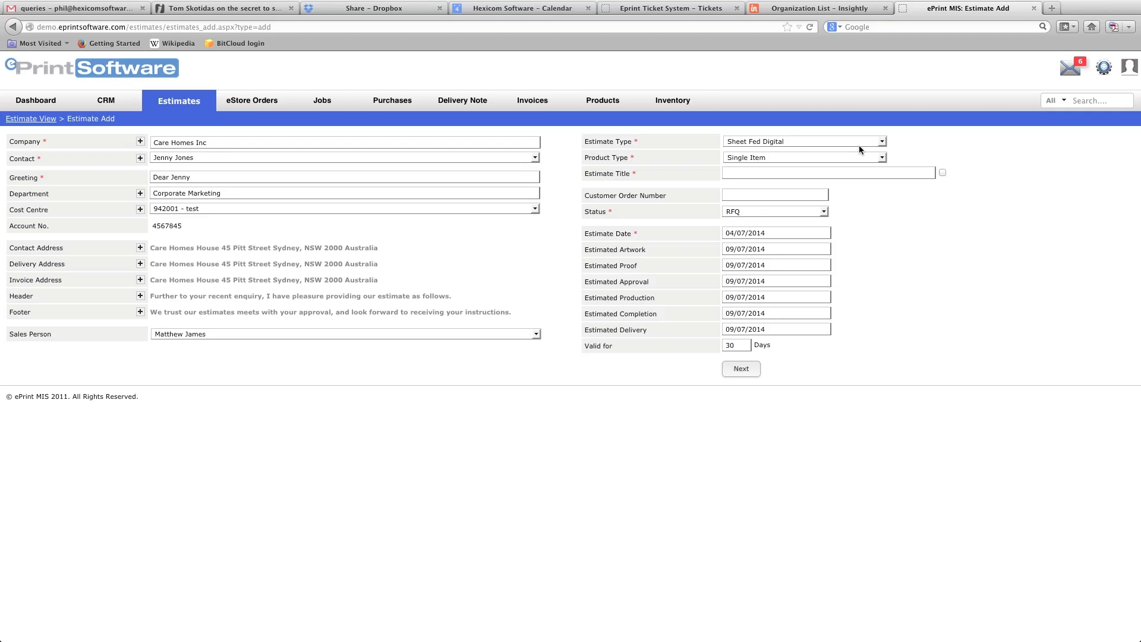
Step: Set the product type to Pads, title the estimate "50 page pad" and continue to the pad item details
{"action": "left_click", "coordinate": [883, 158]}
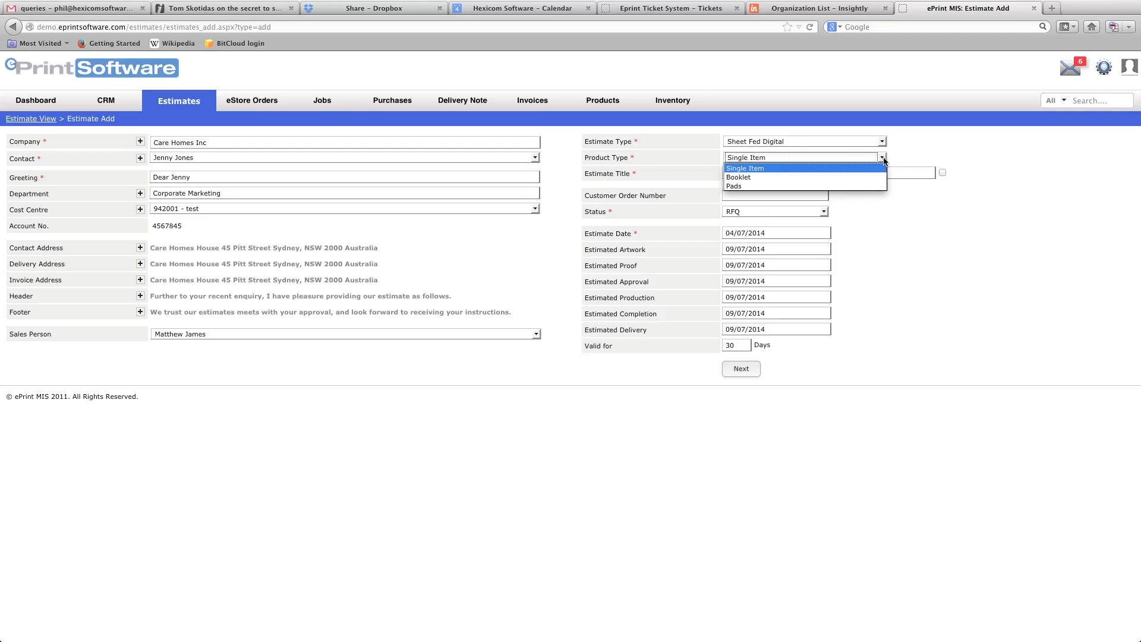
{"action": "left_click", "coordinate": [736, 187]}
{"action": "left_click", "coordinate": [734, 172]}
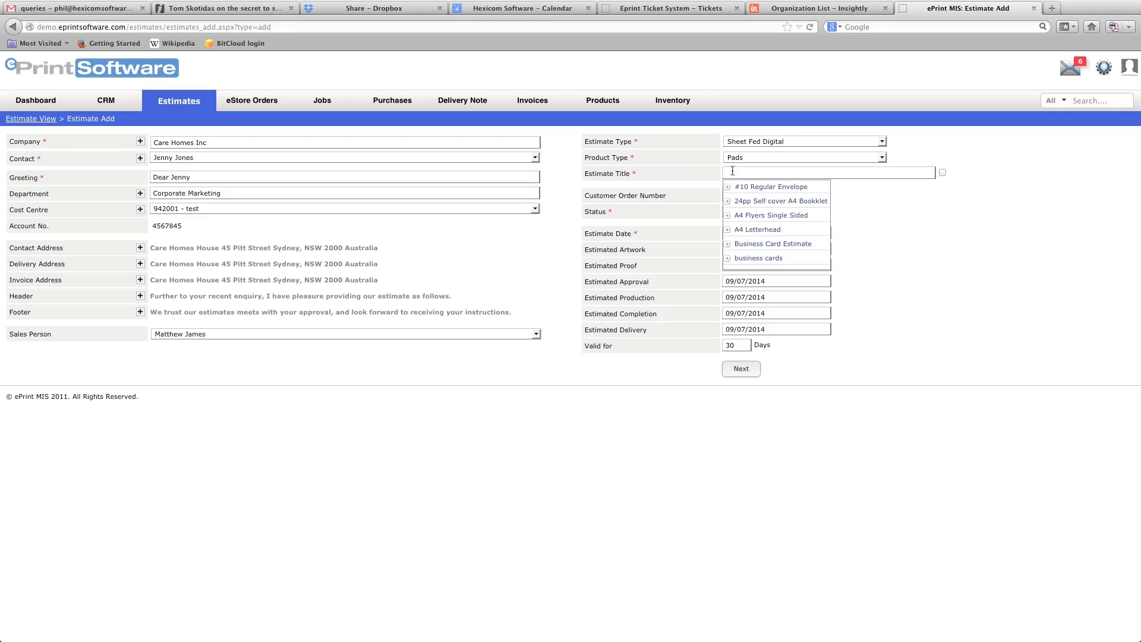
{"action": "type", "text": "50 page pad"}
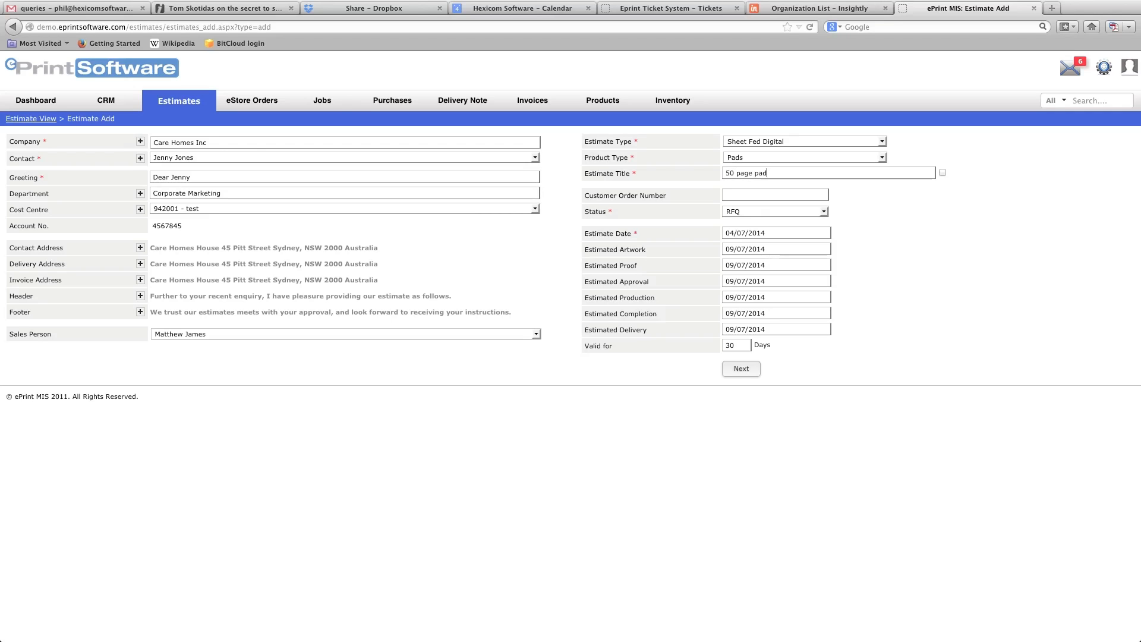
{"action": "left_click", "coordinate": [744, 371]}
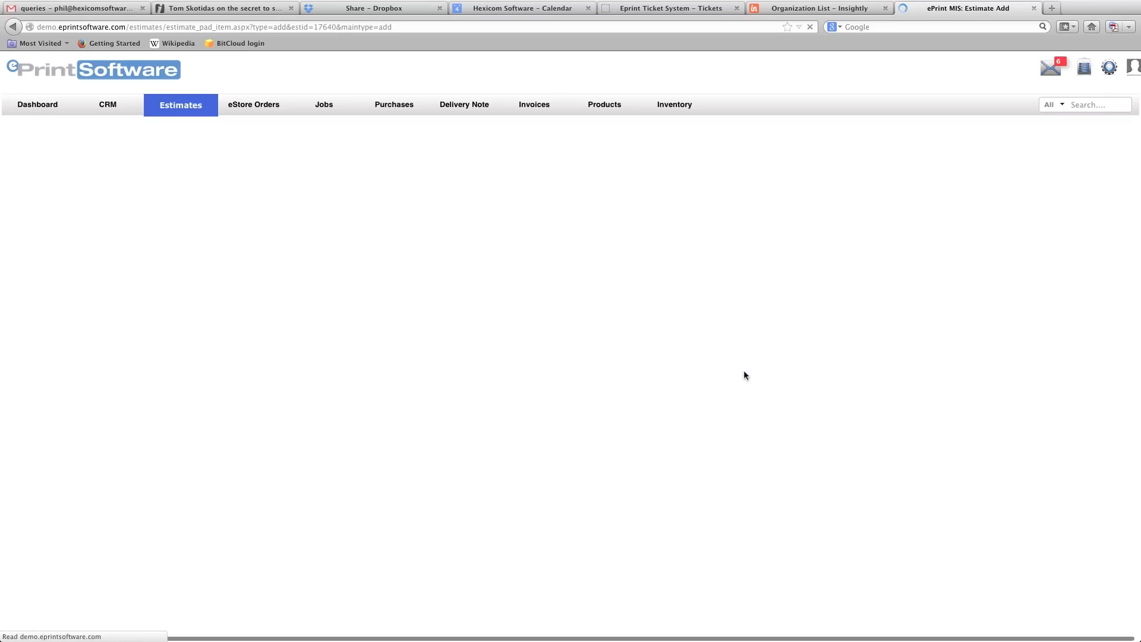
Step: Enter pad quantities of 10, 20, 30 and 40, and assign the Konica Minolta C6501 press
{"action": "left_click", "coordinate": [205, 162]}
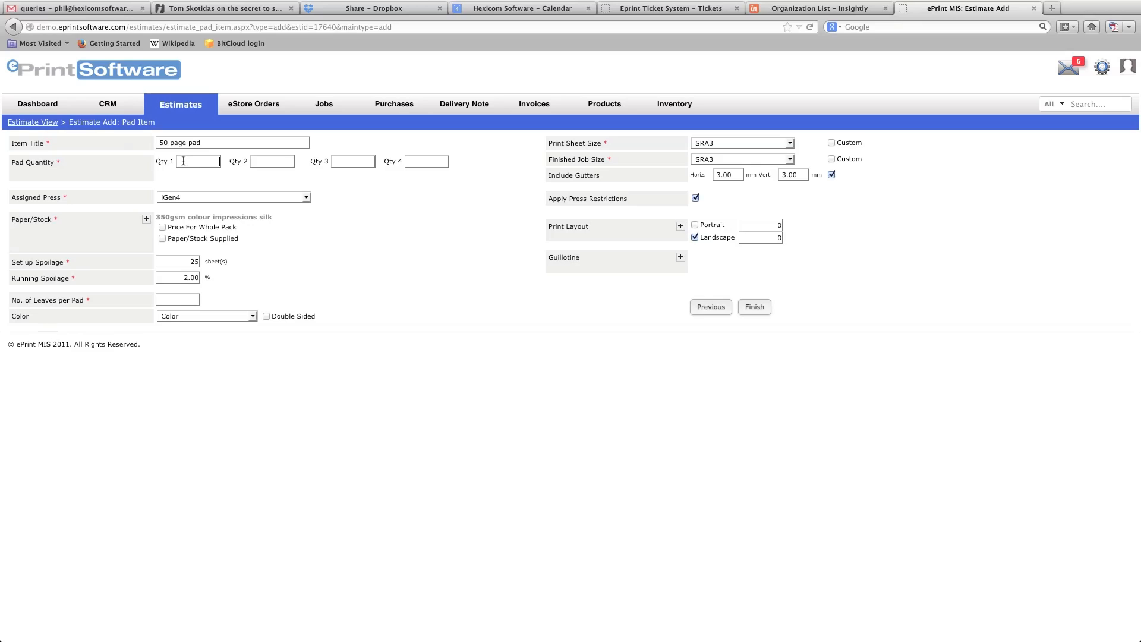
{"action": "type", "text": "10"}
{"action": "key", "text": "Tab"}
{"action": "type", "text": "20"}
{"action": "type", "text": "30"}
{"action": "type", "text": "40"}
{"action": "left_click", "coordinate": [305, 198]}
{"action": "left_click", "coordinate": [194, 254]}
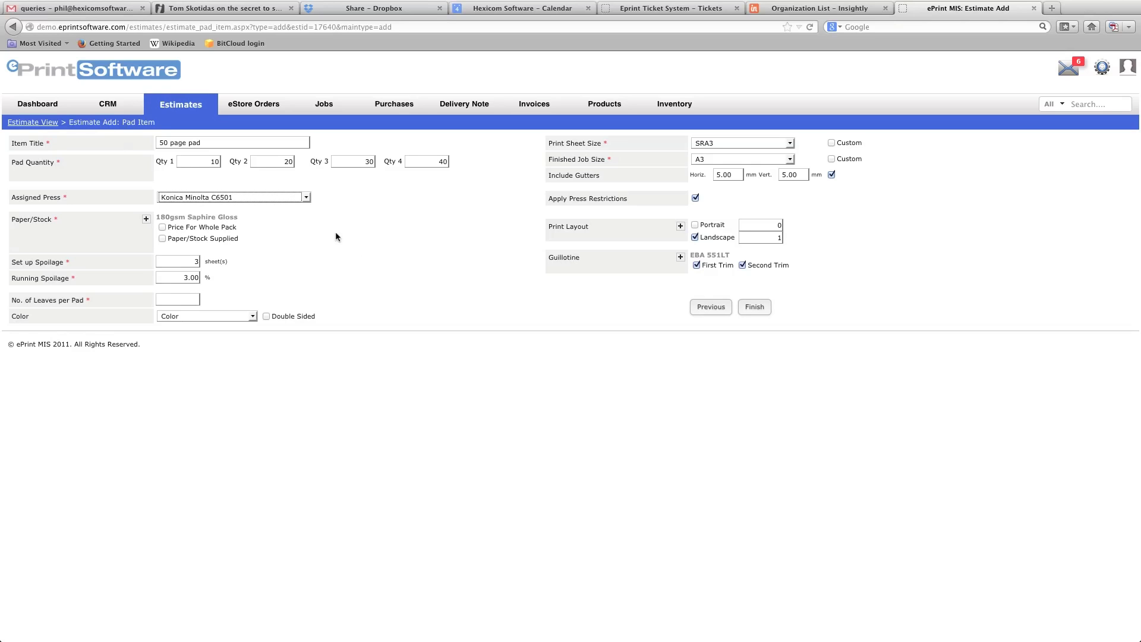
Step: Filter the paper stock by a weight of 100 and choose Supreme Laser (100gsm) for the pad
{"action": "left_click", "coordinate": [147, 219]}
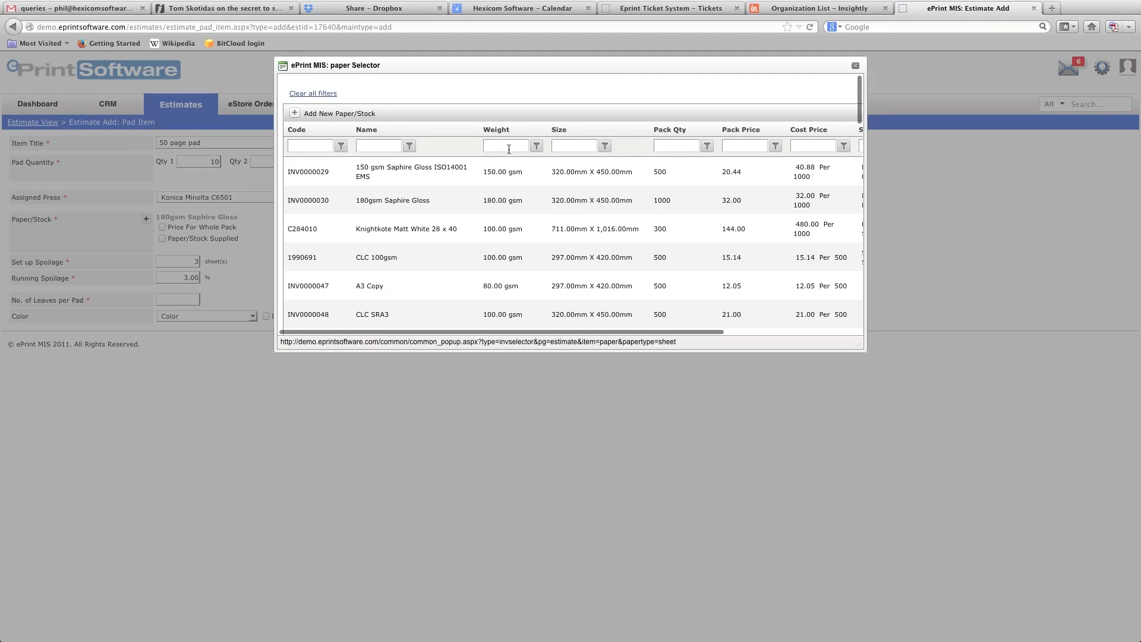
{"action": "left_click", "coordinate": [482, 149]}
{"action": "type", "text": "100"}
{"action": "key", "text": "Return"}
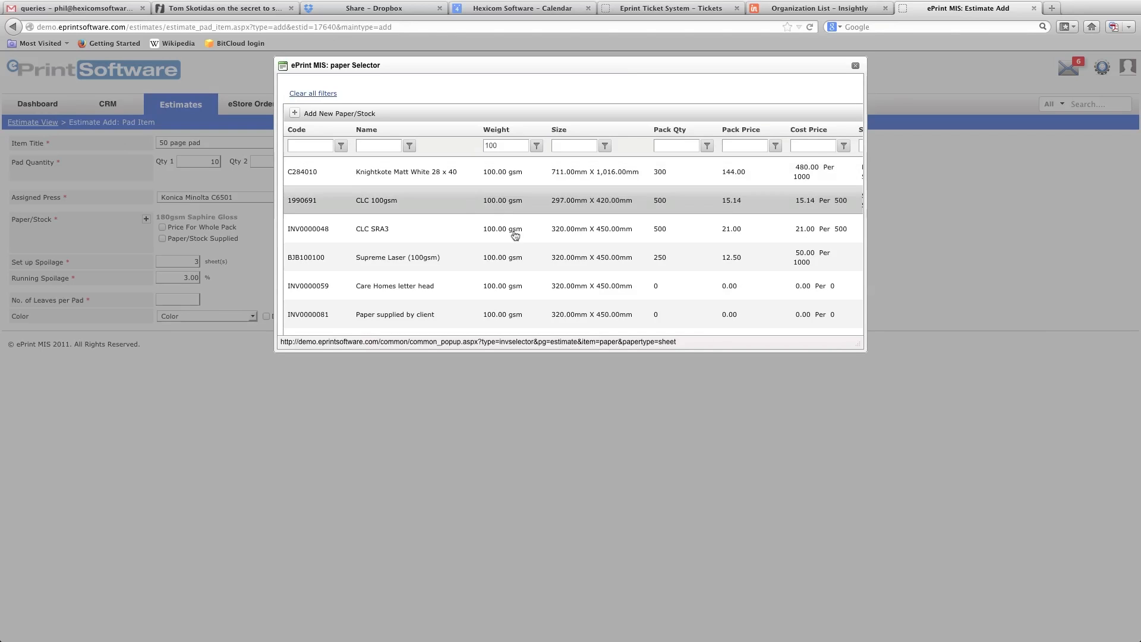
{"action": "left_click", "coordinate": [408, 260]}
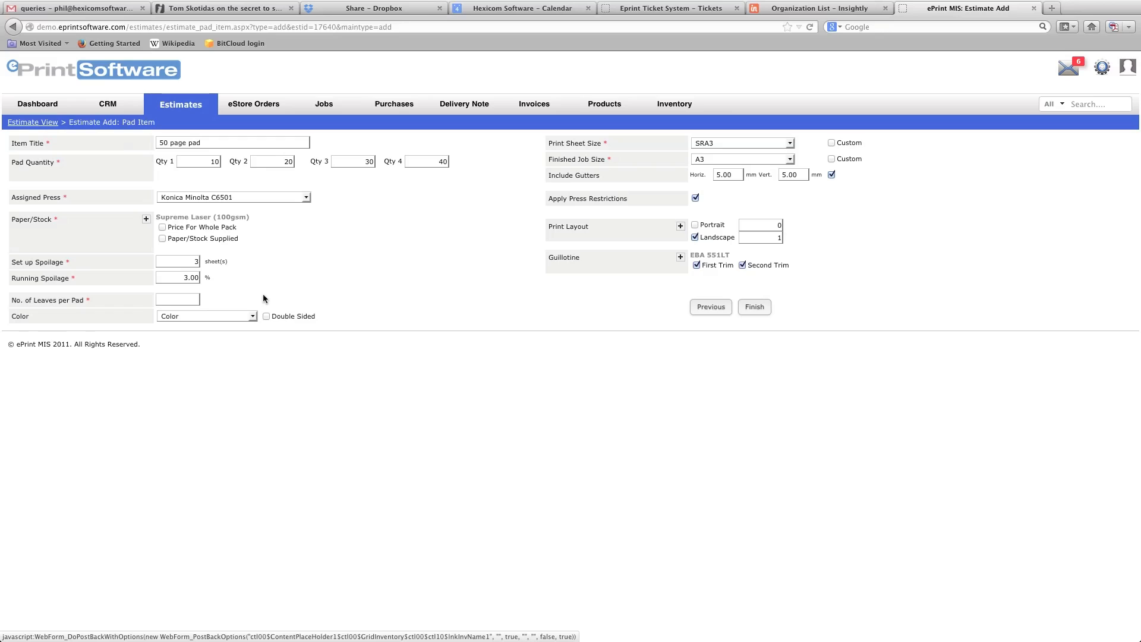
Step: Set 50 leaves per pad with single-sided Black & White printing
{"action": "type", "text": "50"}
{"action": "key", "text": "Tab"}
{"action": "left_click", "coordinate": [254, 316]}
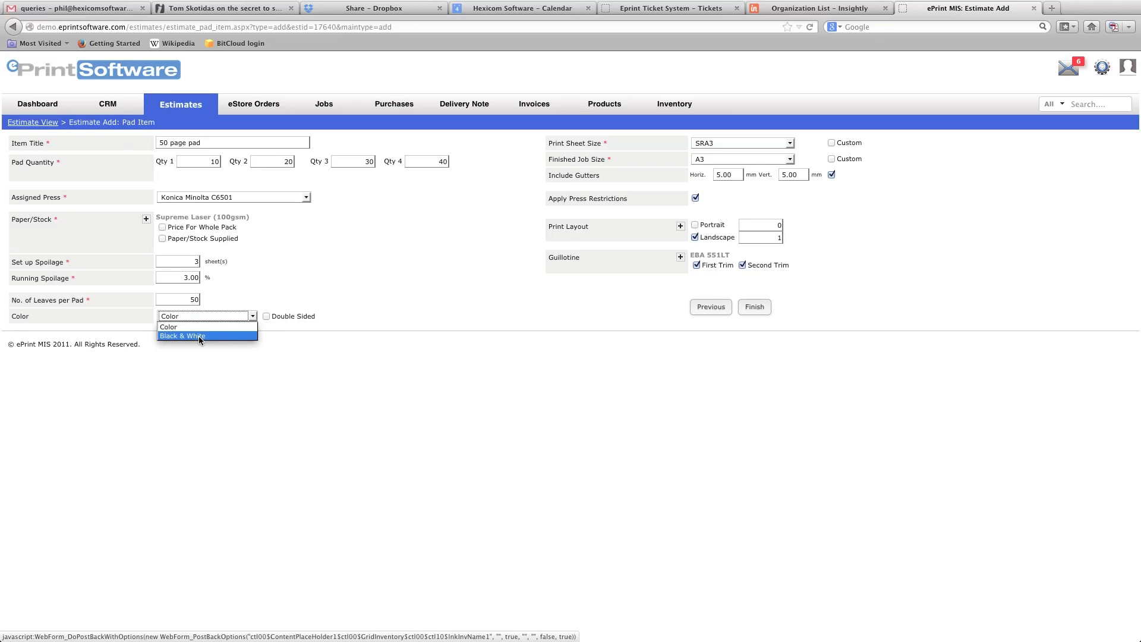
{"action": "left_click", "coordinate": [199, 336]}
{"action": "left_click", "coordinate": [265, 317]}
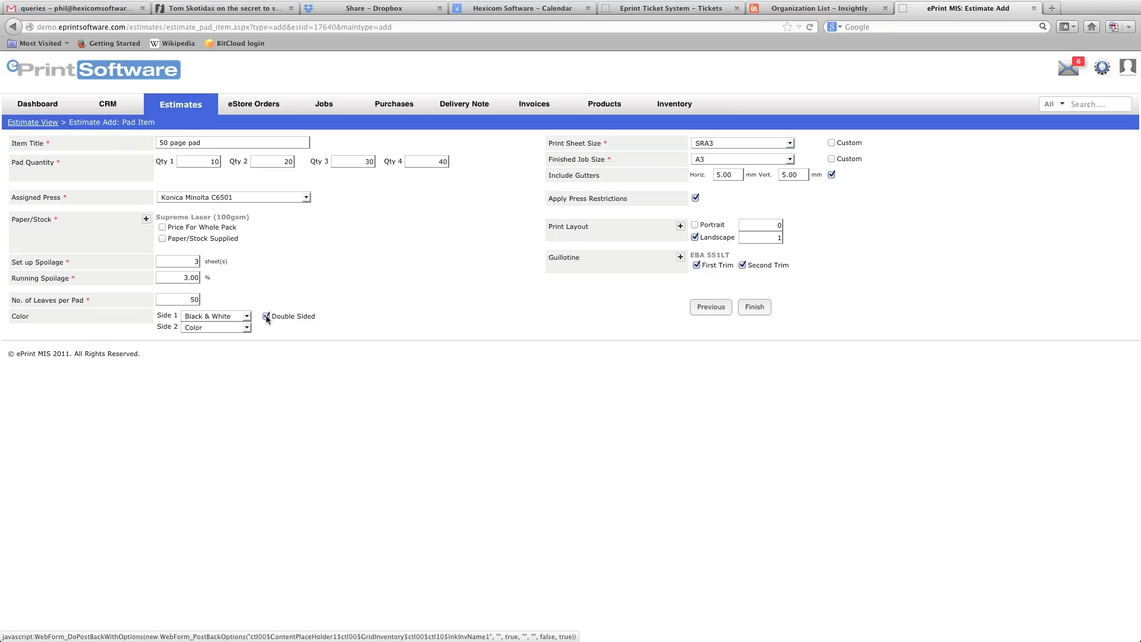
{"action": "left_click", "coordinate": [266, 317]}
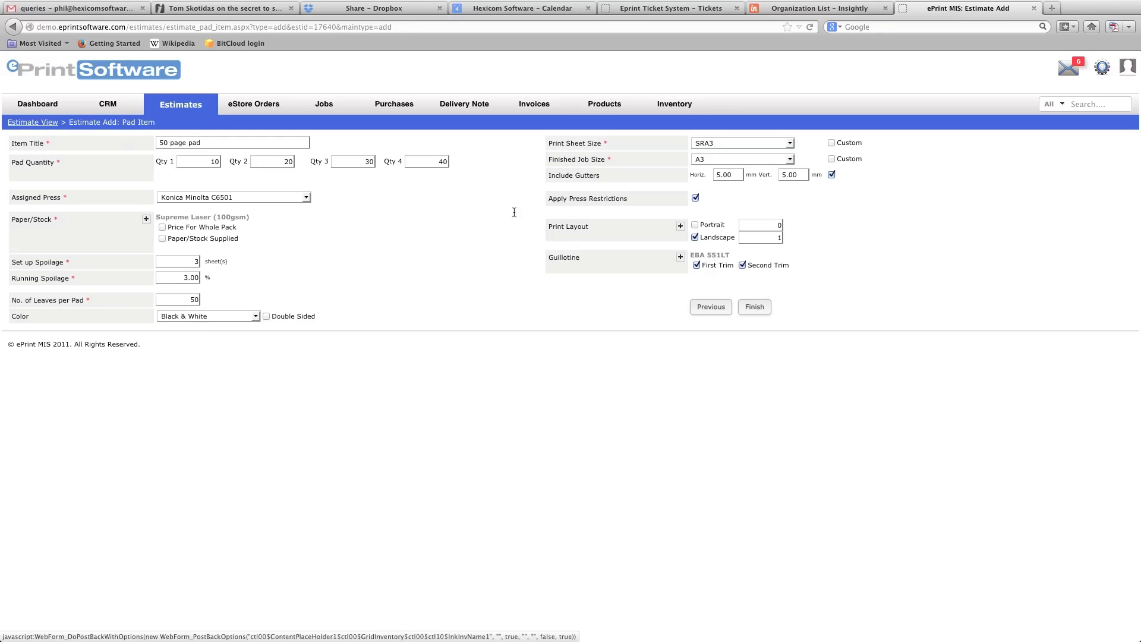
Step: Set the finished job size to A4 and finish the pad item to generate the estimate summary
{"action": "left_click", "coordinate": [787, 159]}
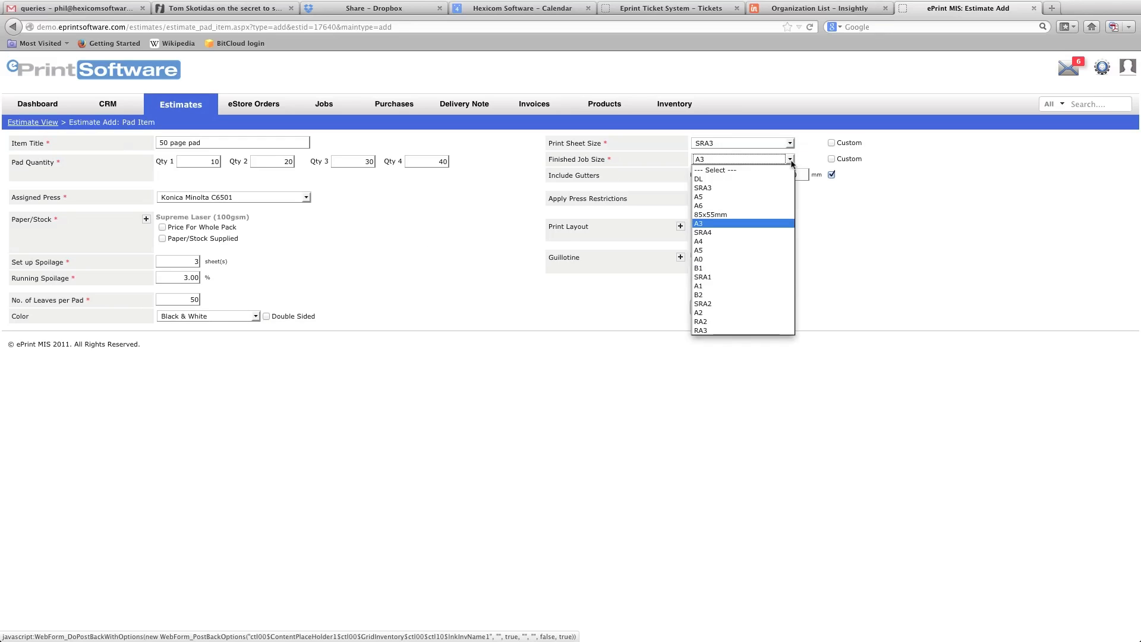
{"action": "left_click", "coordinate": [713, 241]}
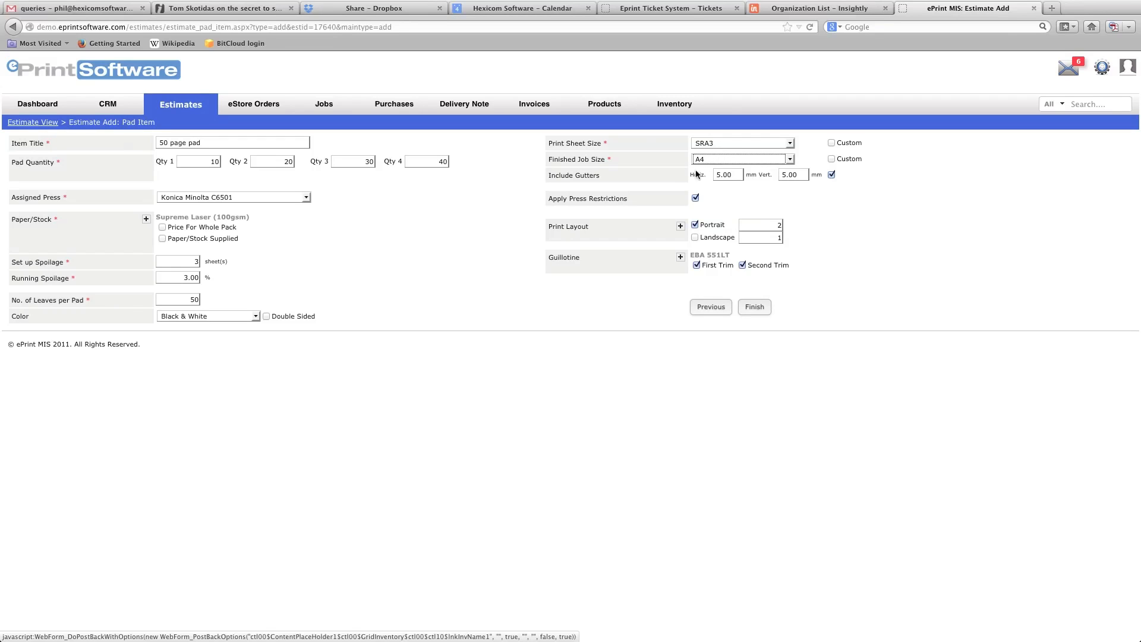
{"action": "left_click", "coordinate": [754, 307]}
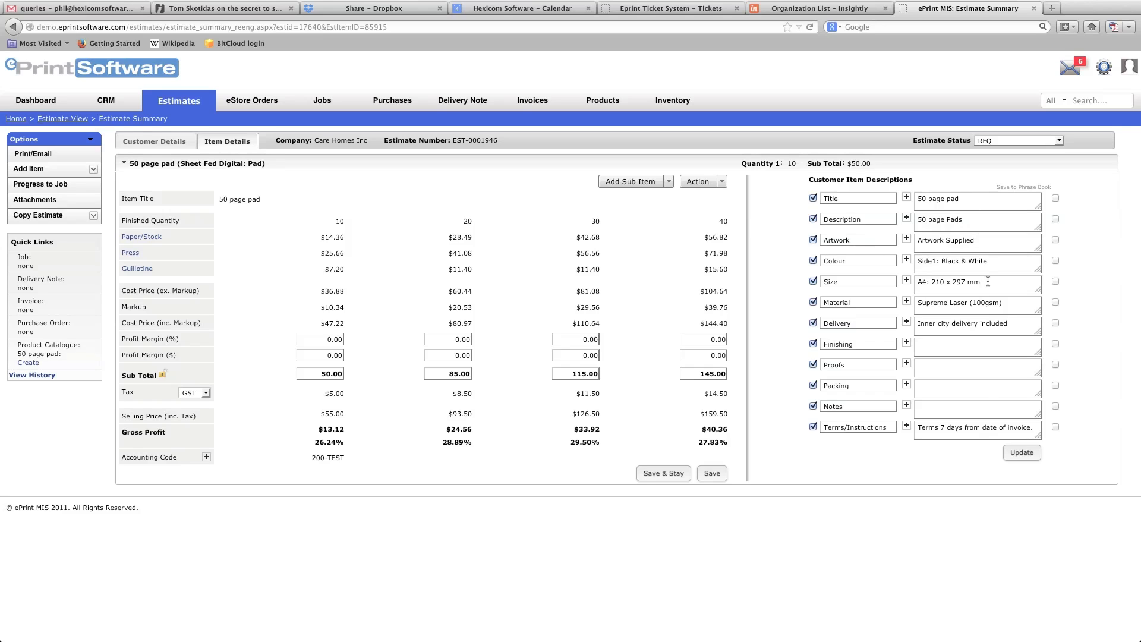
Step: Change the customer item description to "50 page A4 Pads" and update the item descriptions
{"action": "left_click", "coordinate": [947, 220]}
{"action": "type", "text": "A4"}
{"action": "left_click", "coordinate": [1024, 455]}
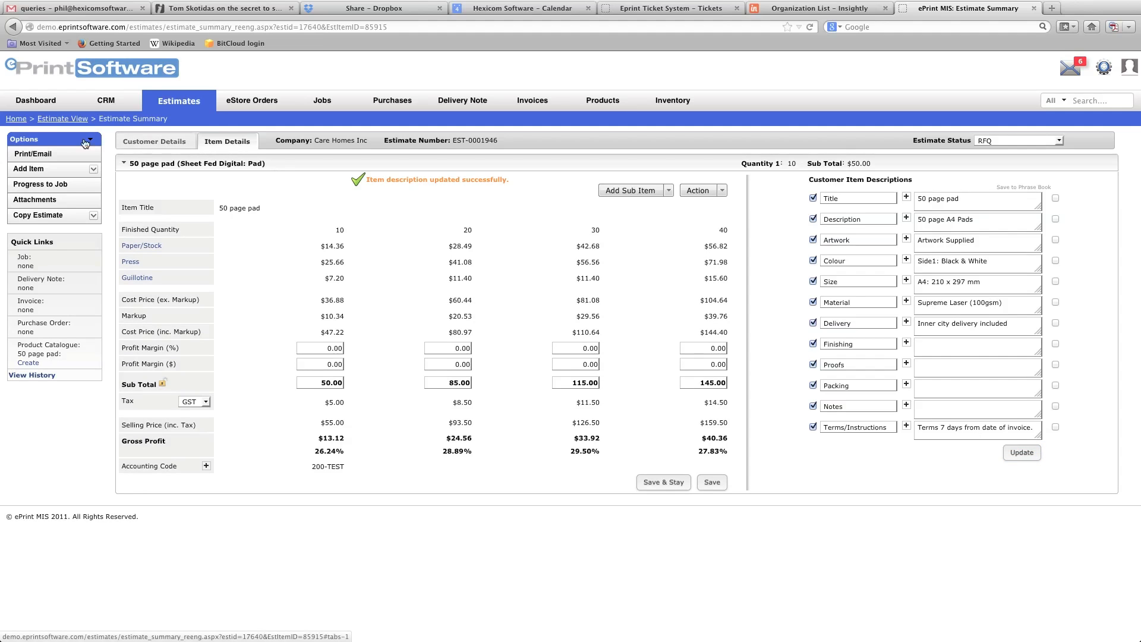
Step: Preview the estimate's quote document and email it to the customer contact with the Estimate email template
{"action": "left_click", "coordinate": [46, 155]}
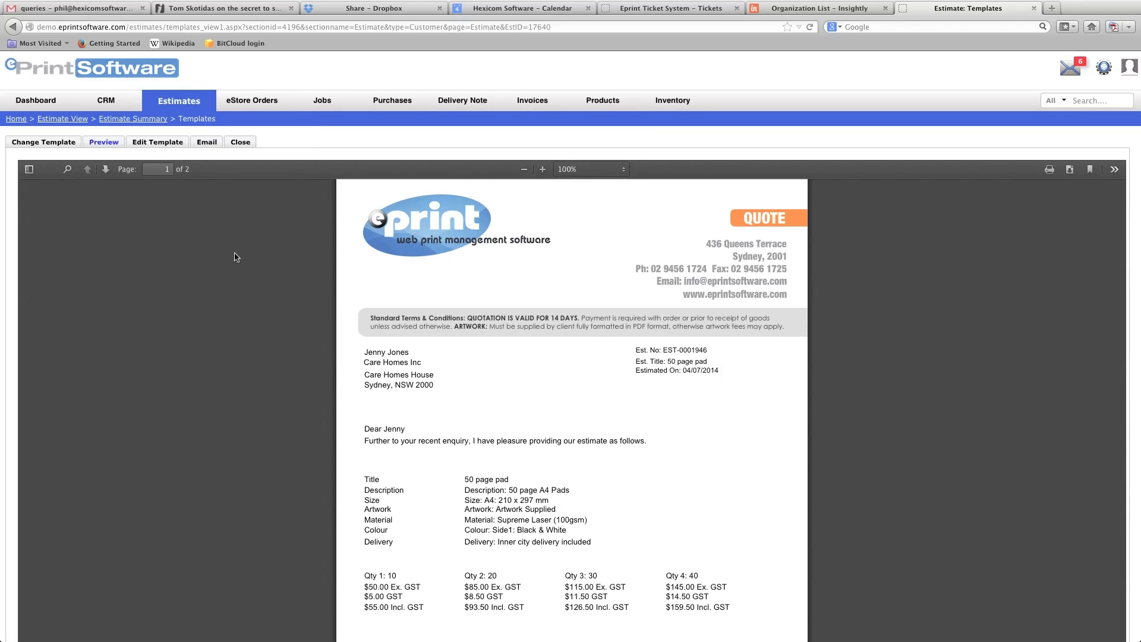
{"action": "scroll", "coordinate": [235, 256], "scroll_direction": "down", "scroll_amount": 1}
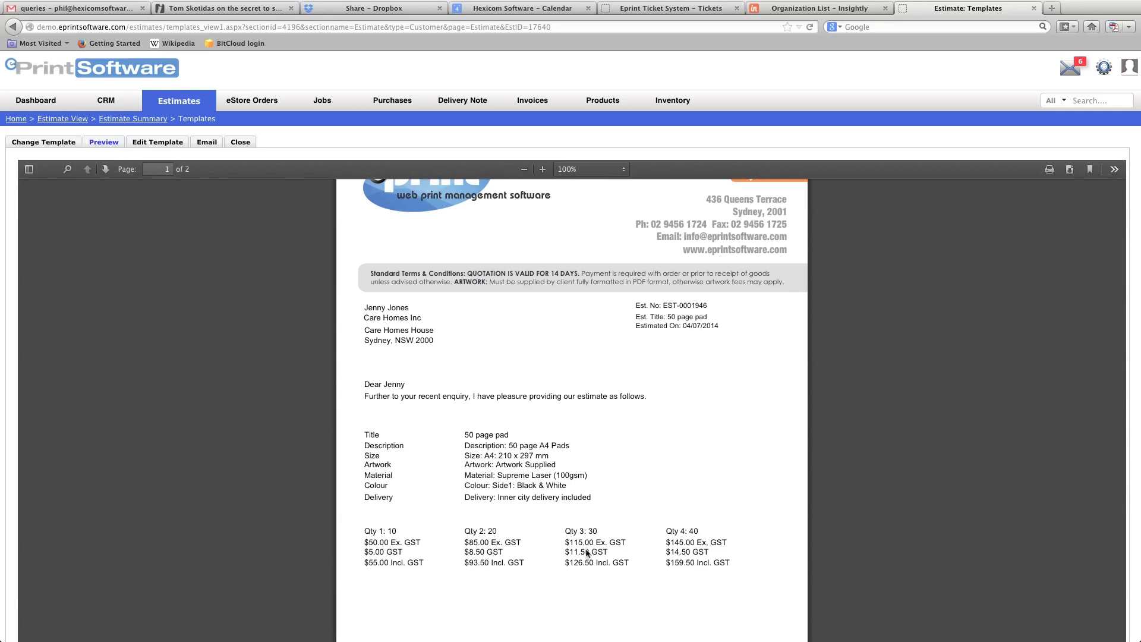
{"action": "scroll", "coordinate": [241, 360], "scroll_direction": "up", "scroll_amount": 2}
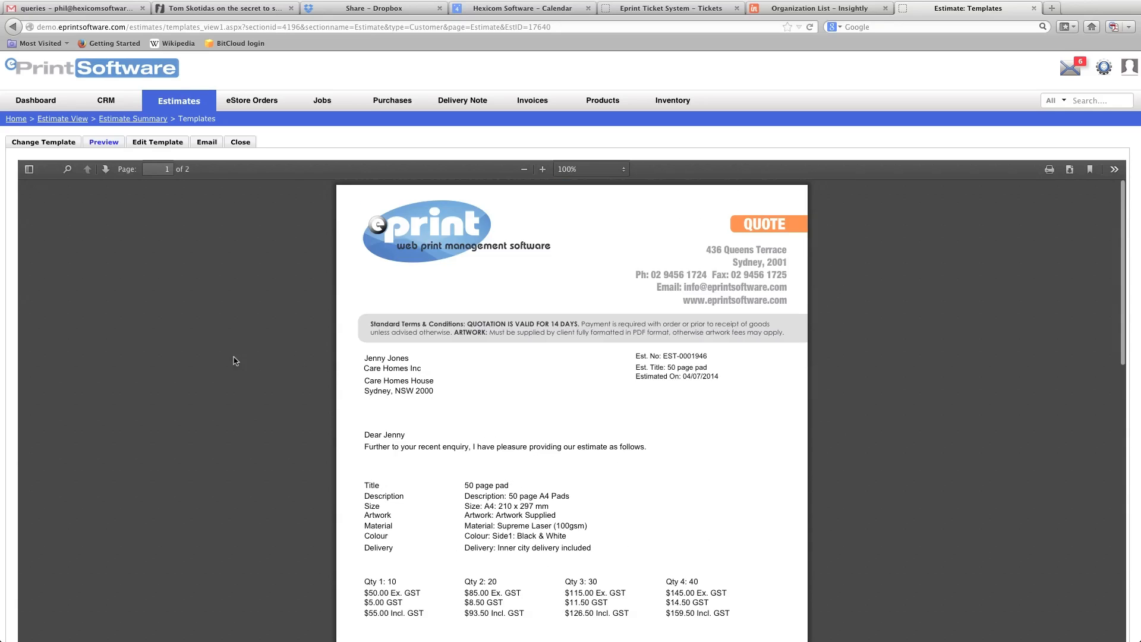
{"action": "left_click", "coordinate": [208, 143]}
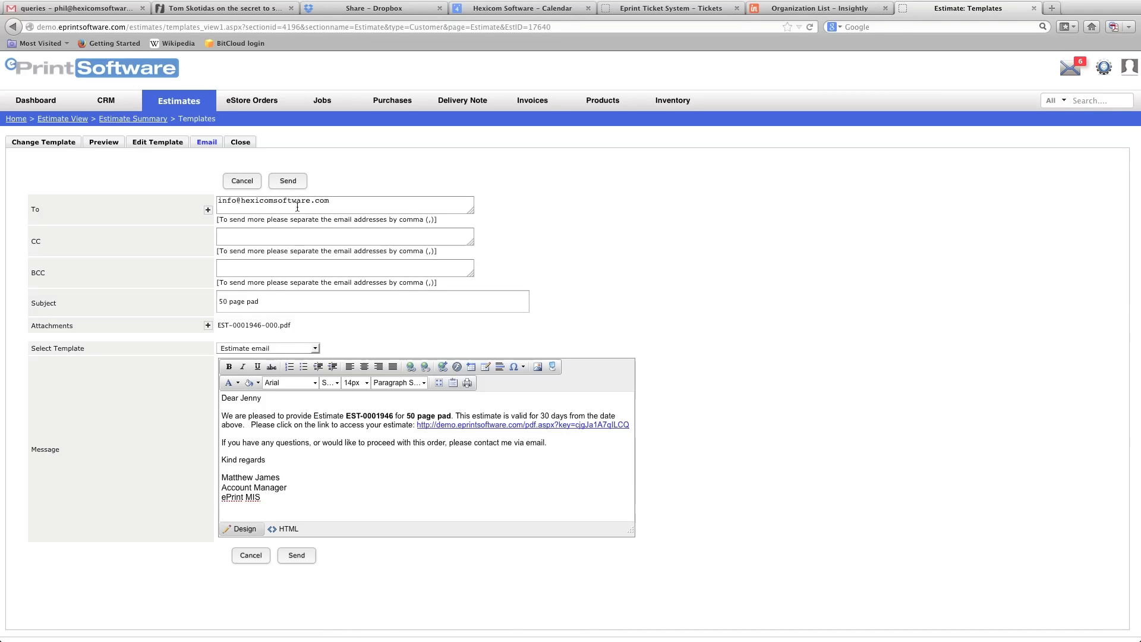
{"action": "left_click", "coordinate": [288, 180]}
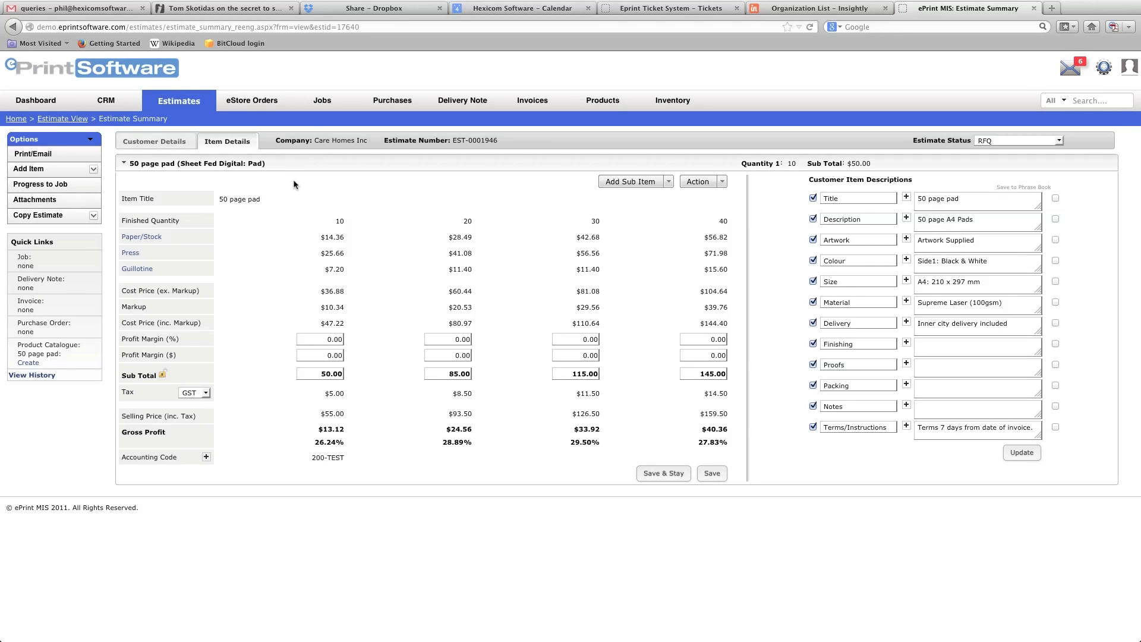
Step: Set the estimate status to Awaiting Approval and save the estimate
{"action": "left_click", "coordinate": [1062, 142]}
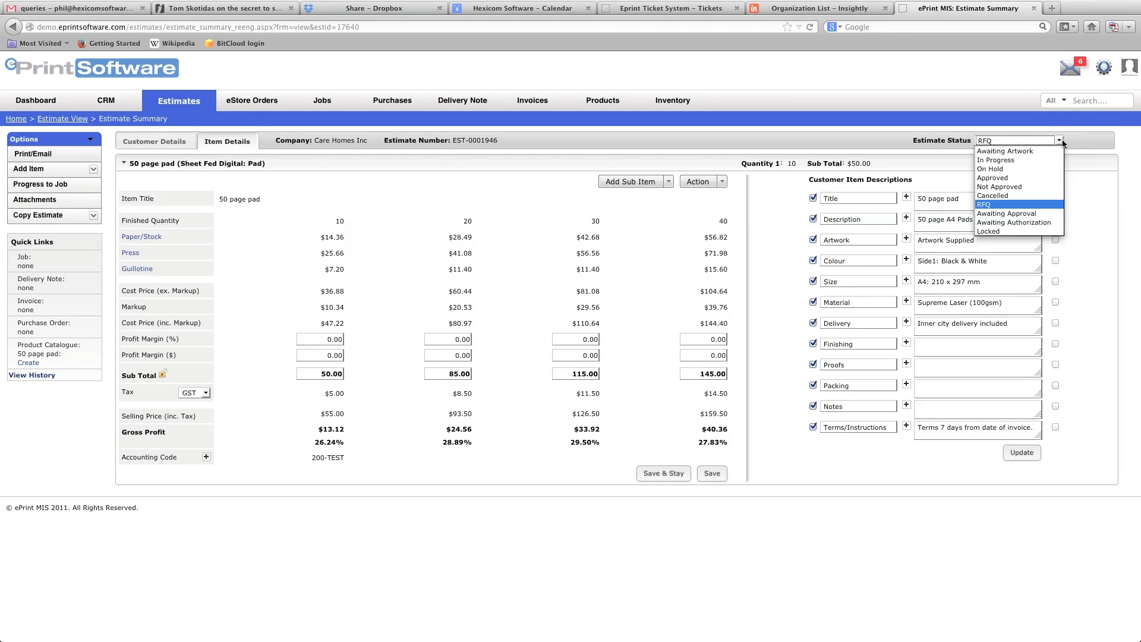
{"action": "left_click", "coordinate": [1027, 214]}
{"action": "left_click", "coordinate": [712, 493]}
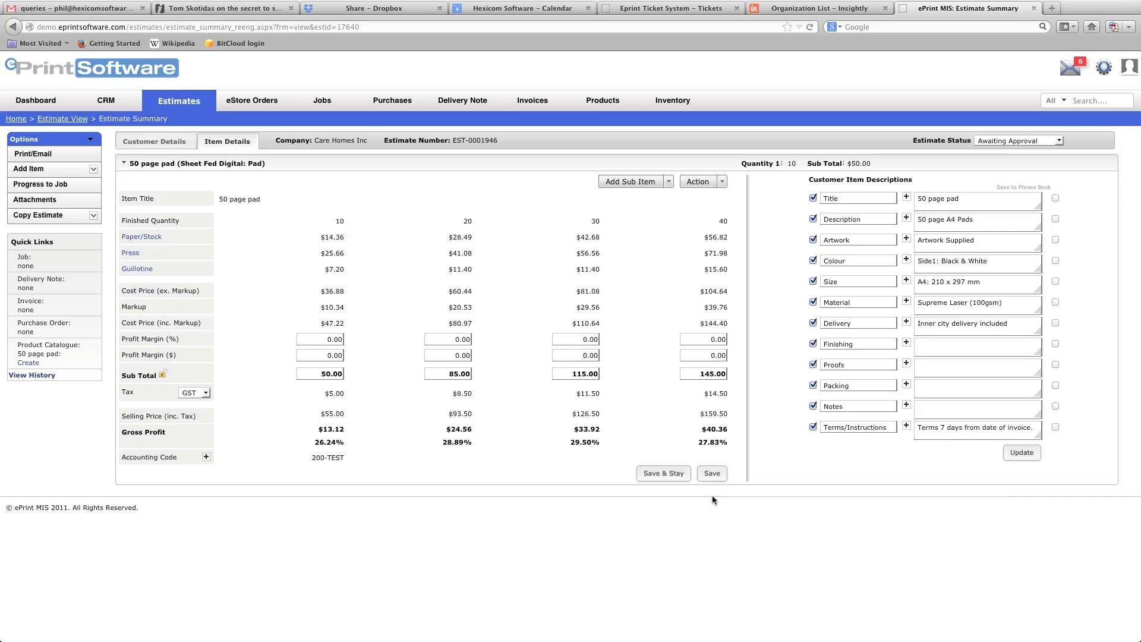
{"action": "left_click", "coordinate": [715, 479]}
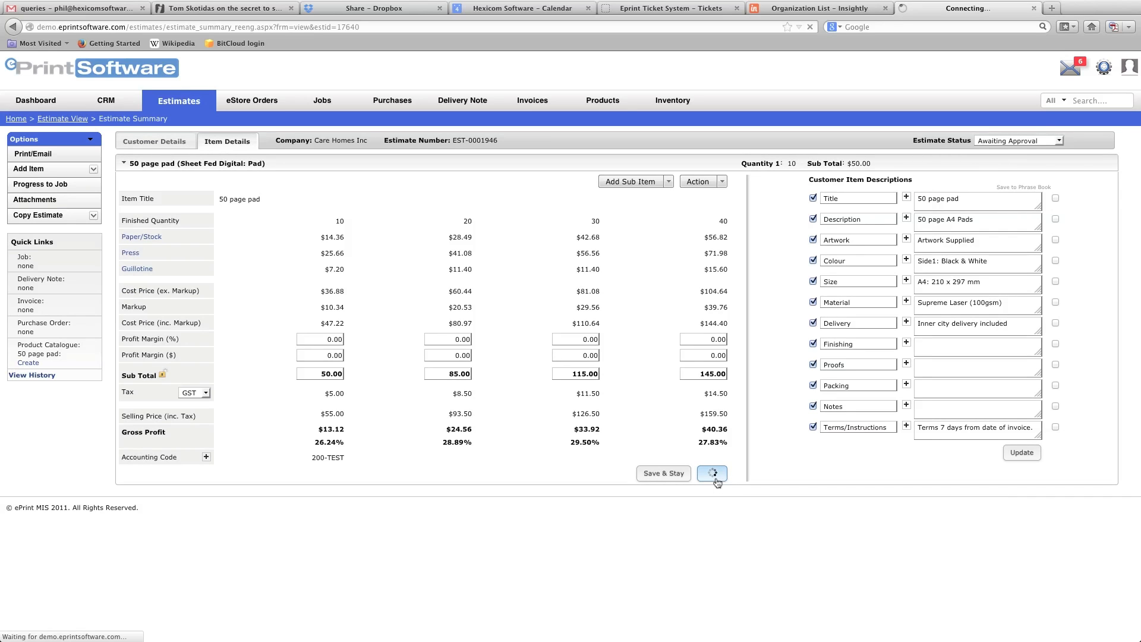